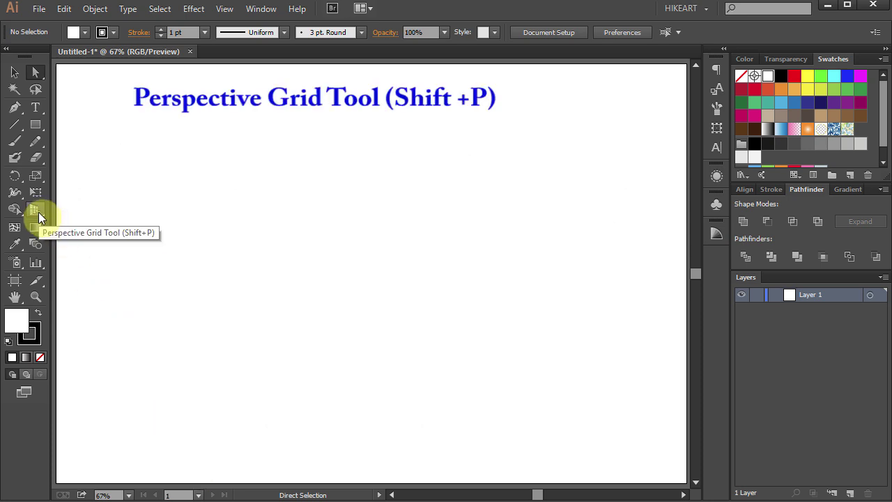
Display the default two-point perspective grid and switch to the Perspective Grid Tool.
key("shift+p")
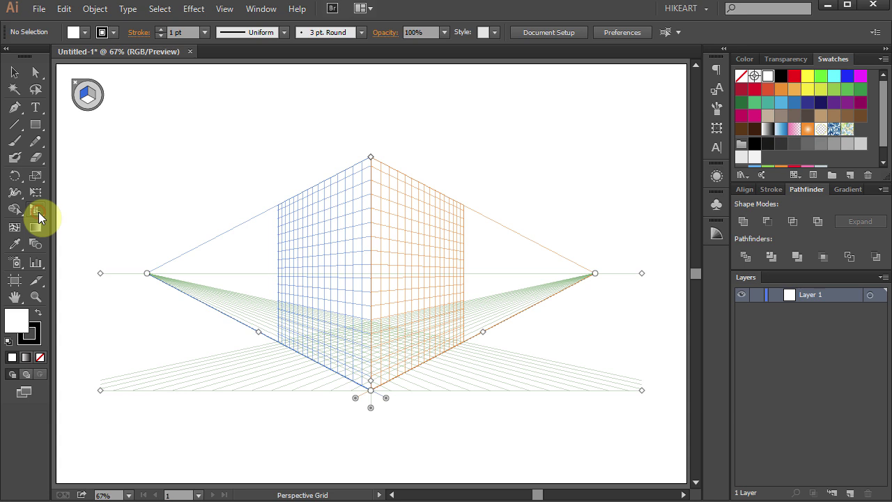
left_click(38, 212)
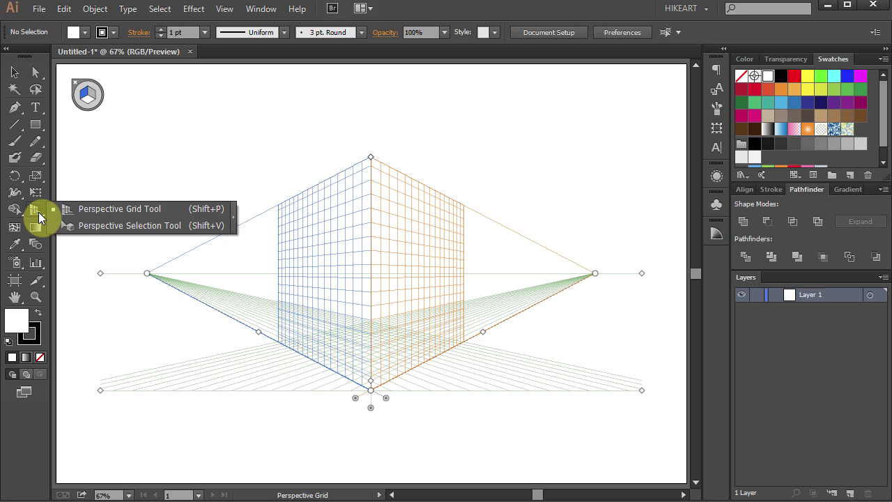
left_click(172, 237)
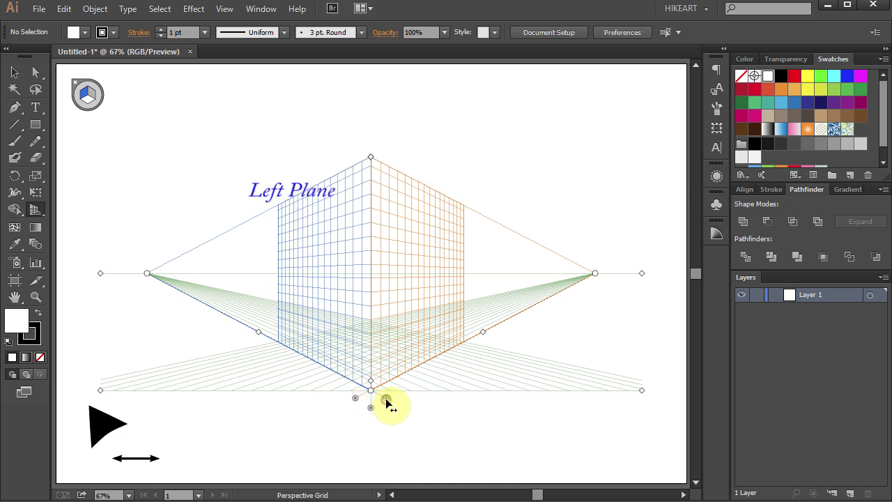
Move the left, right and ground plane widgets, adjust the right-plane extent, and enlarge the grid cells.
left_click_drag(388, 403, 355, 421)
key("shift")
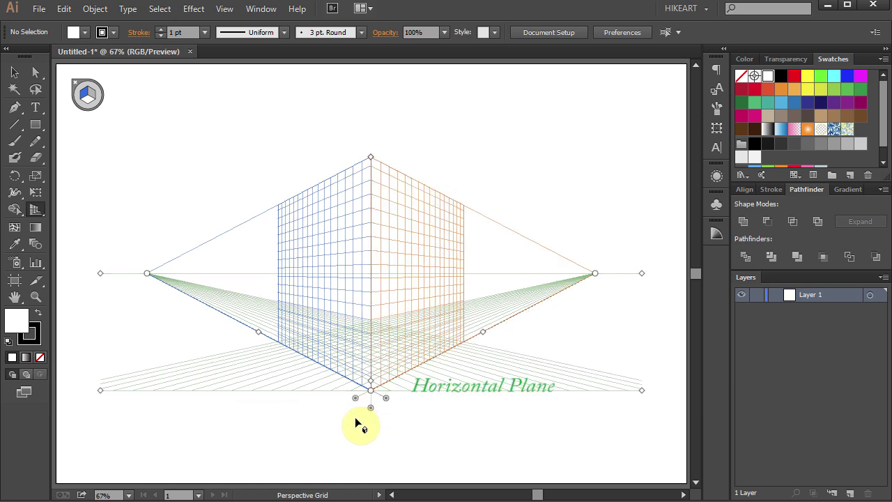
mouse_move(370, 408)
left_mouse_down()
mouse_move(369, 348)
mouse_move(370, 407)
left_mouse_up()
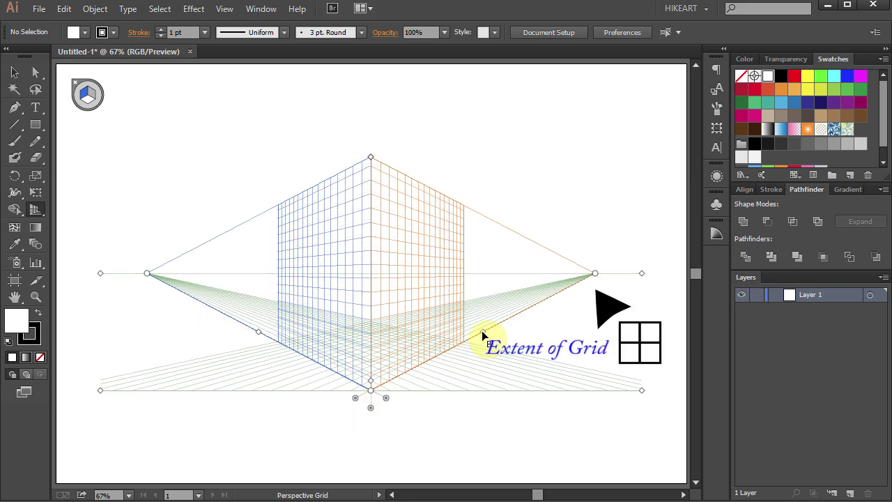
mouse_move(482, 330)
left_mouse_down()
mouse_move(438, 358)
mouse_move(484, 331)
left_mouse_up()
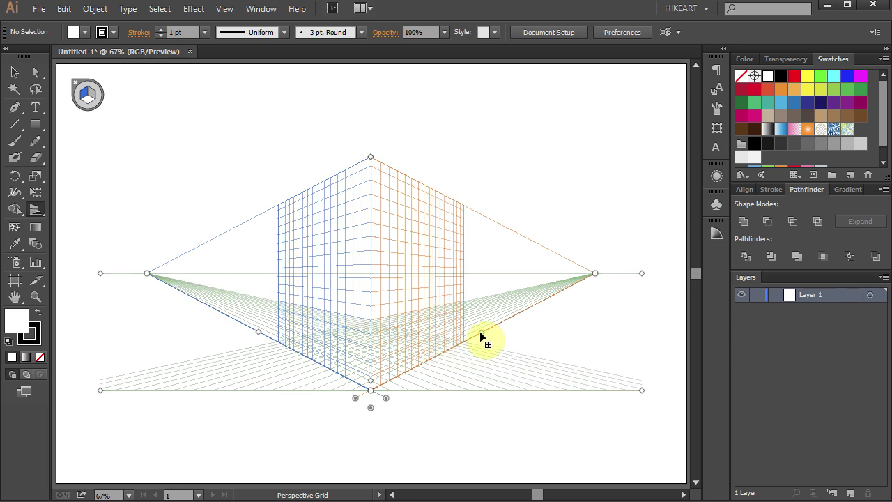
mouse_move(372, 379)
left_mouse_down()
mouse_move(372, 362)
mouse_move(374, 379)
left_mouse_up()
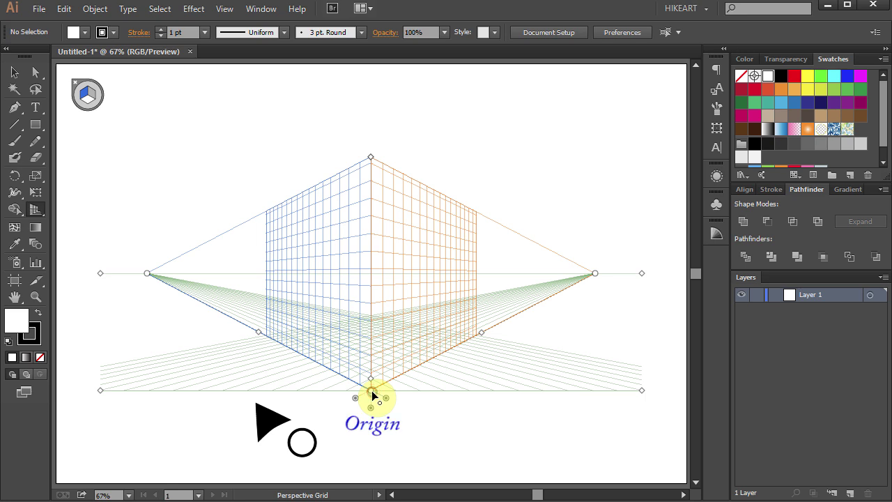
mouse_move(372, 391)
left_mouse_down()
mouse_move(392, 369)
mouse_move(416, 383)
mouse_move(370, 395)
left_mouse_up()
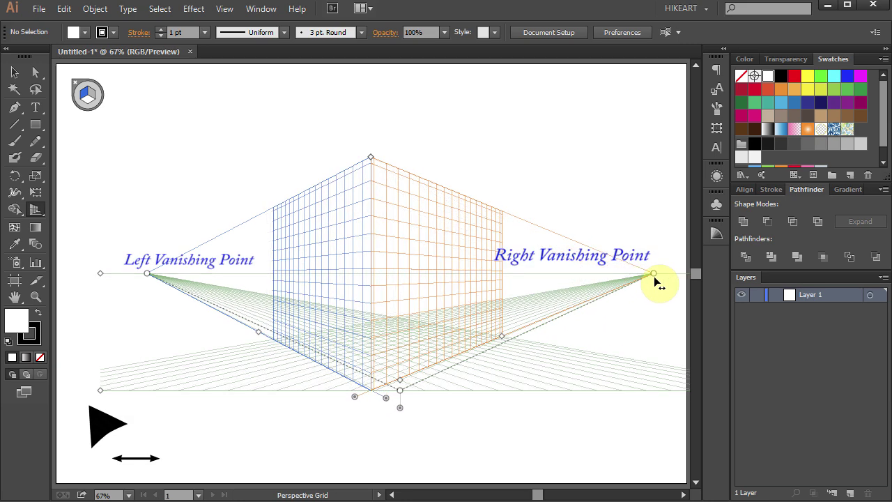
key("shift+v")
mouse_move(641, 274)
left_mouse_down()
mouse_move(642, 330)
mouse_move(641, 273)
left_mouse_up()
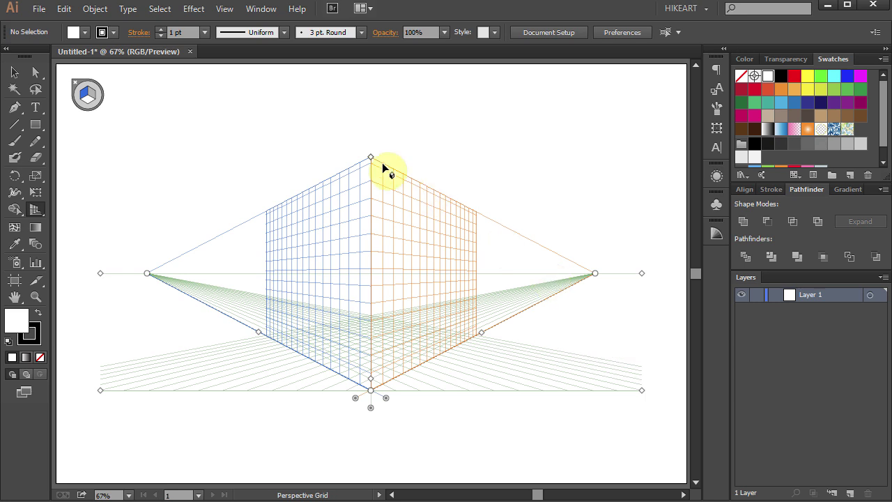
left_click_drag(369, 156, 376, 262)
key("ctrl+z")
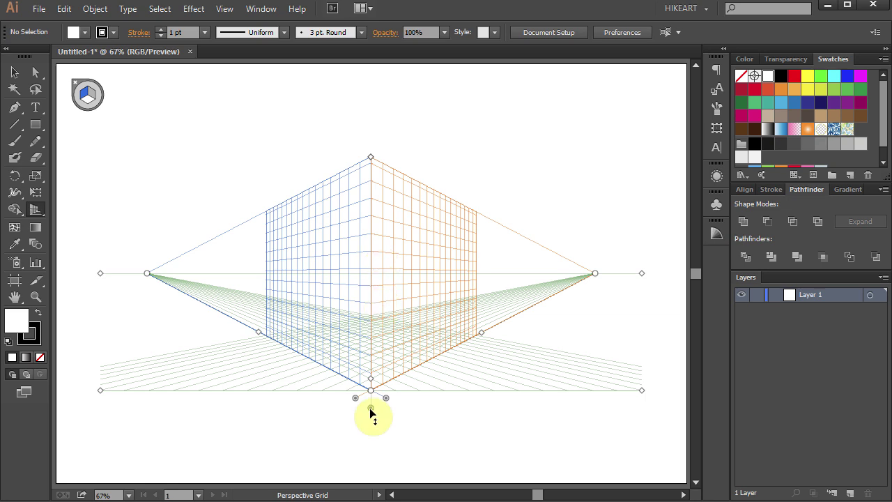
key("alt")
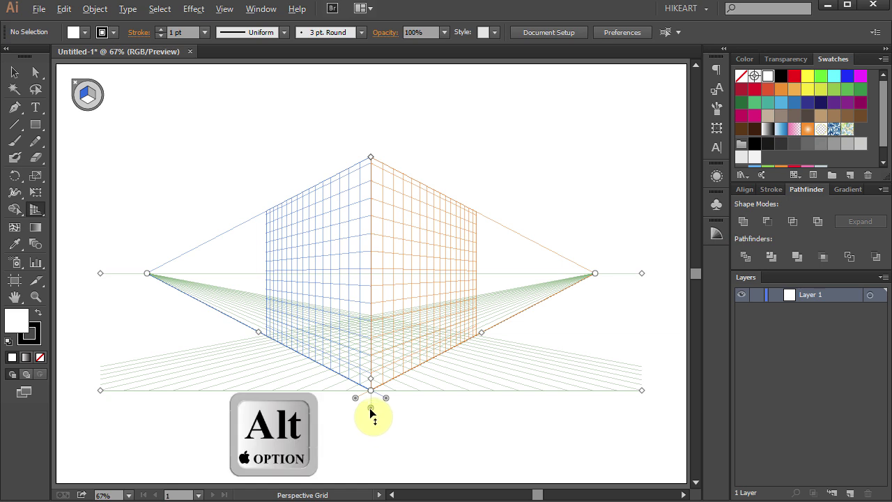
mouse_move(370, 411)
left_mouse_down()
mouse_move(374, 423)
mouse_move(371, 414)
left_mouse_up()
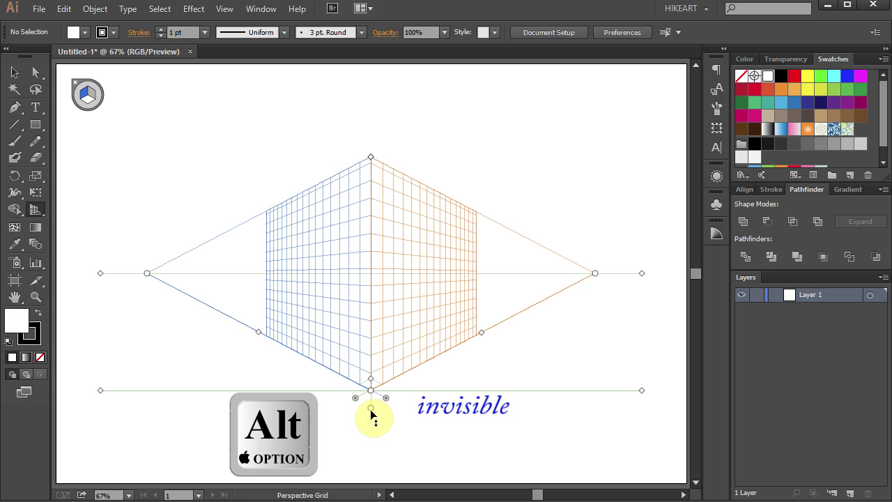
left_click(371, 411, "alt")
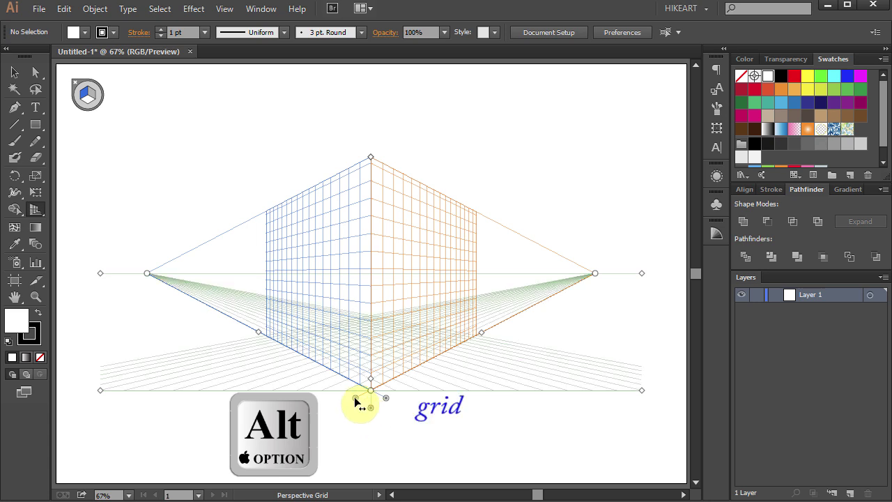
left_click(354, 401, "alt")
left_click(355, 401, "alt")
left_click(354, 401, "alt")
Switch to the Perspective Selection Tool and make the left grid plane active.
left_click(39, 209)
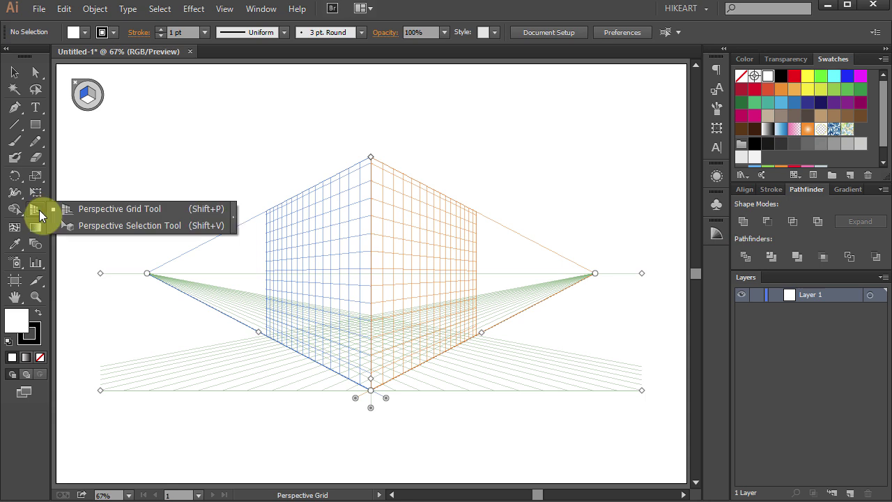
left_click(133, 225)
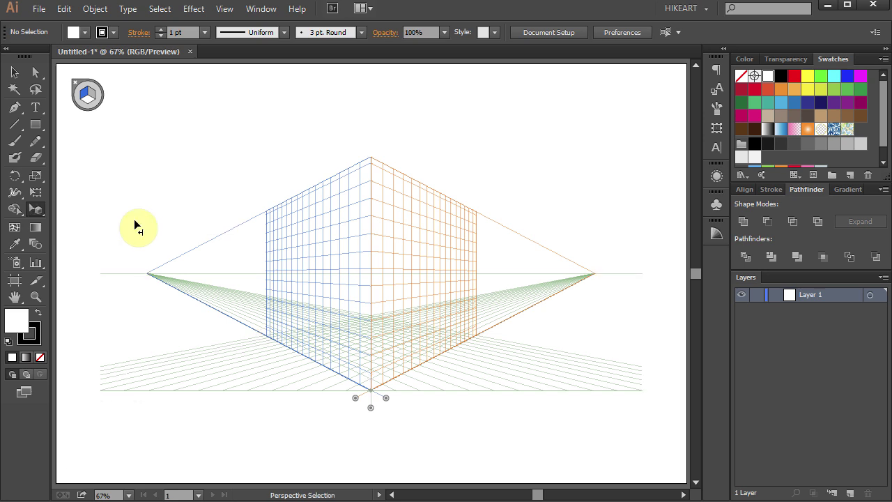
left_click(83, 98)
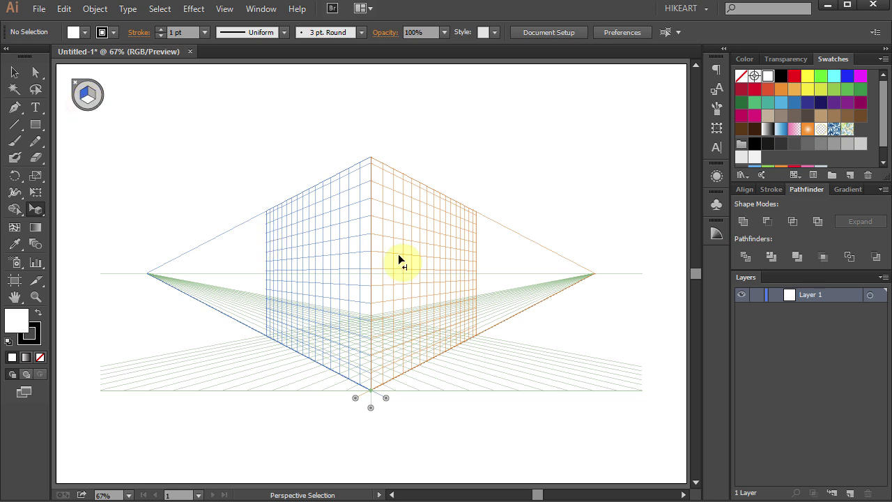
Cycle the active plane from right to horizontal to none, end on horizontal, then return to the Perspective Grid tool.
left_click(92, 97)
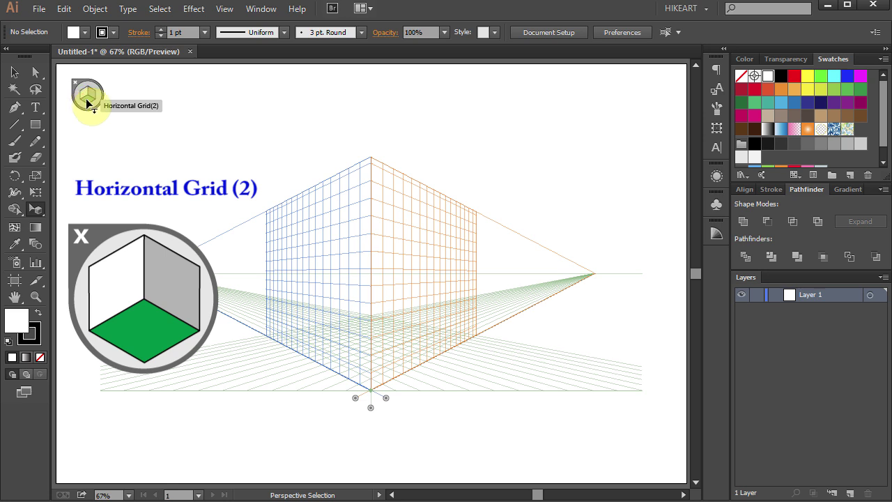
key("2")
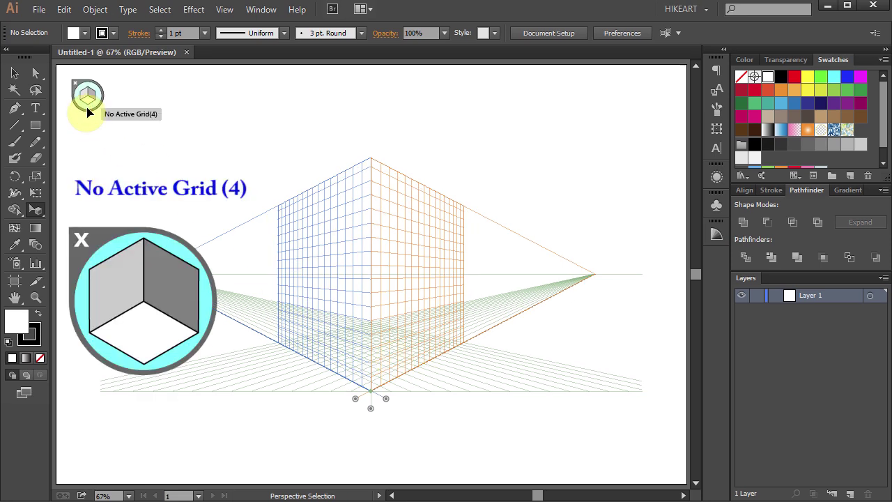
key("4")
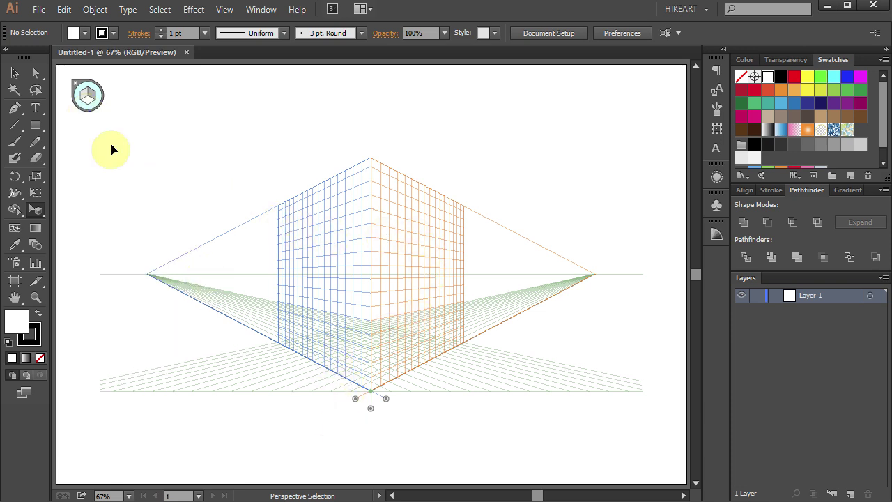
key("2")
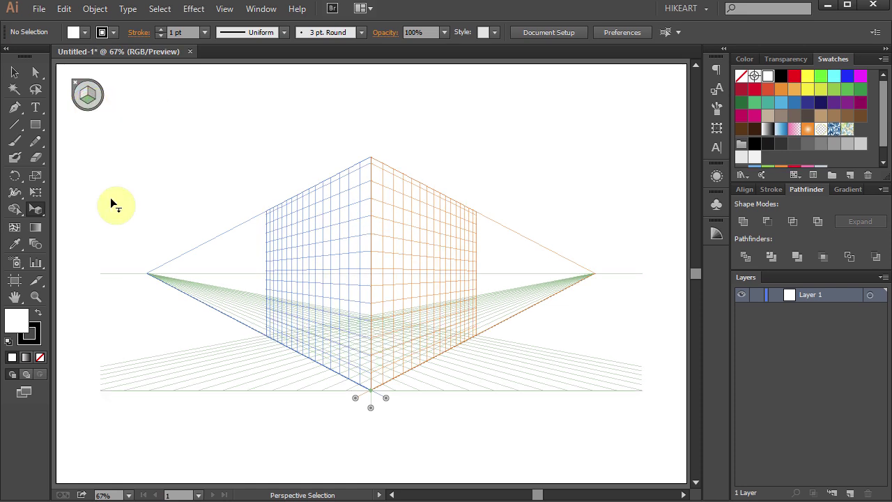
key("shift+p")
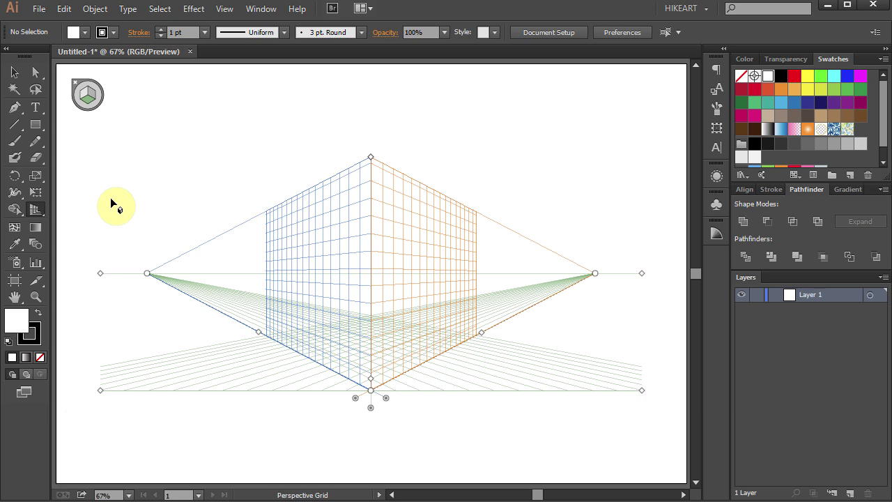
left_click(224, 9)
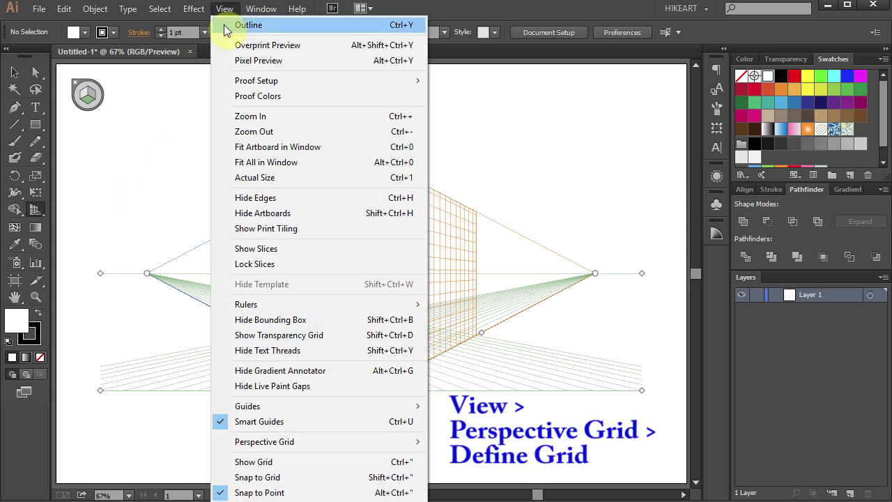
mouse_move(277, 443)
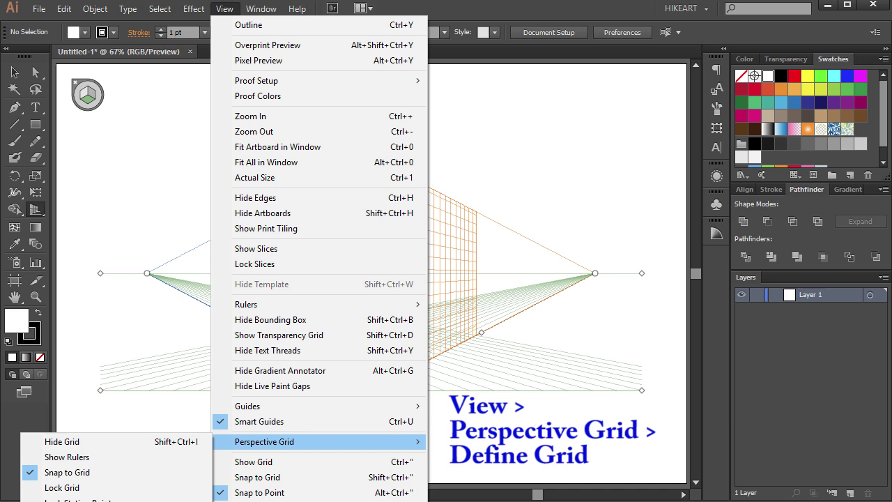
left_click(69, 500)
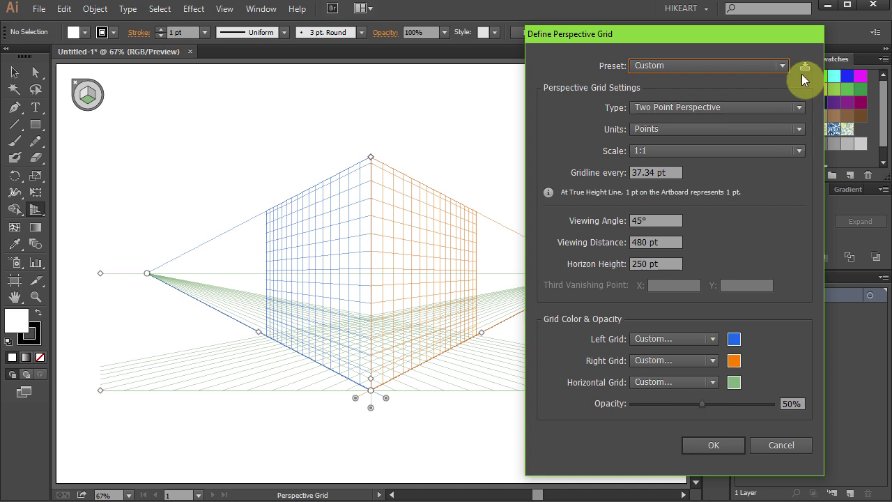
left_click(730, 445)
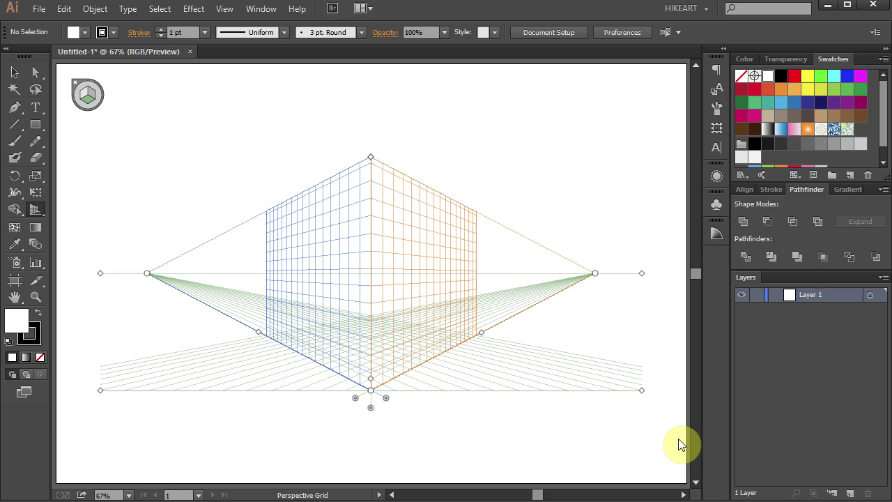
Try the perspective grid presets, apply three-point perspective and move that grid higher.
left_click(225, 9)
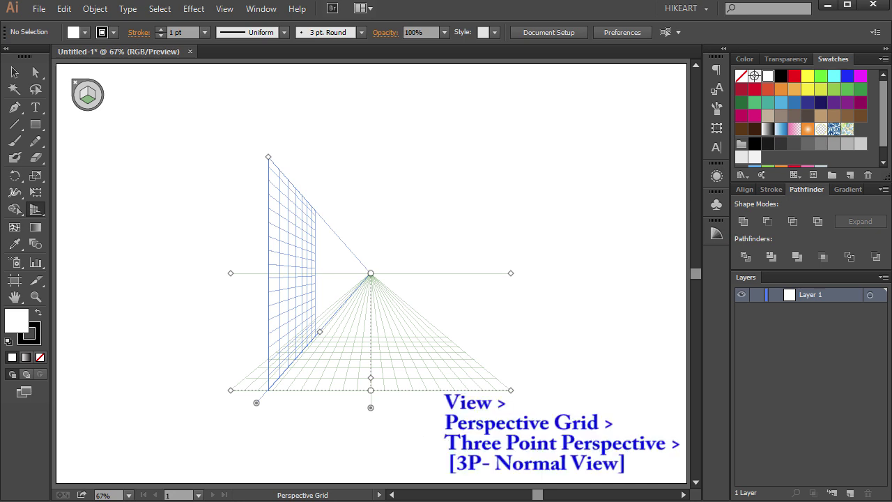
left_click(226, 8)
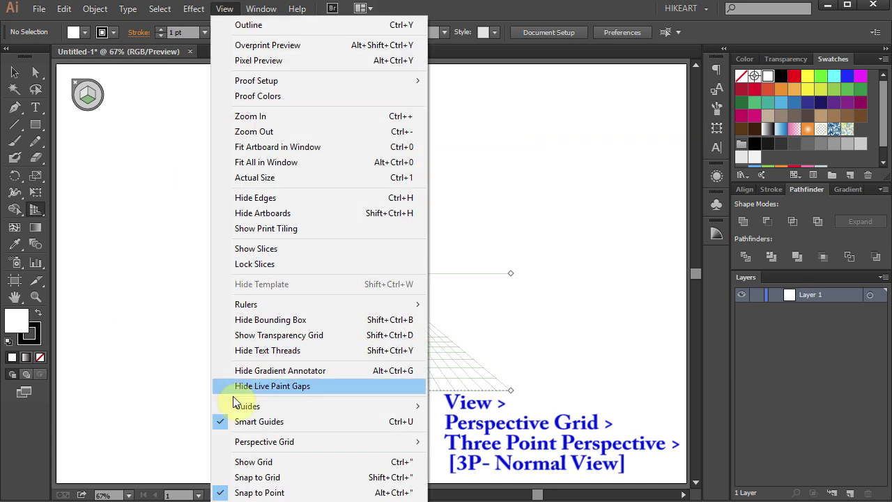
mouse_move(255, 447)
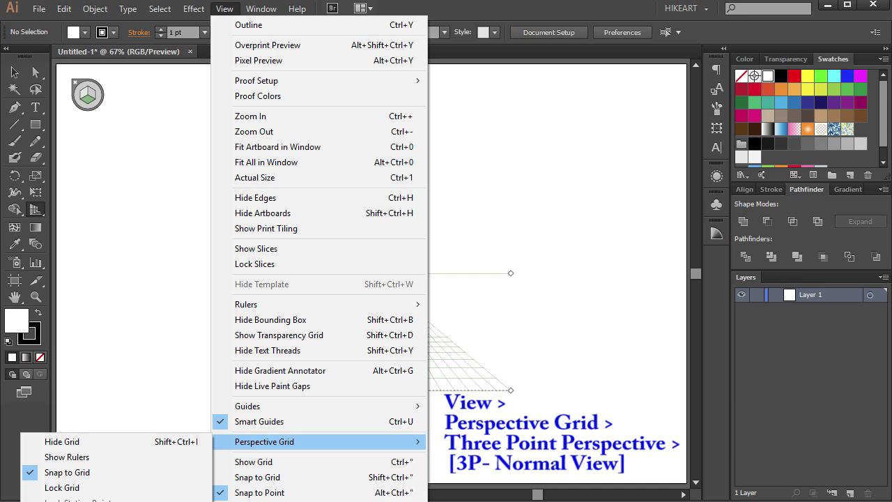
left_click(264, 498)
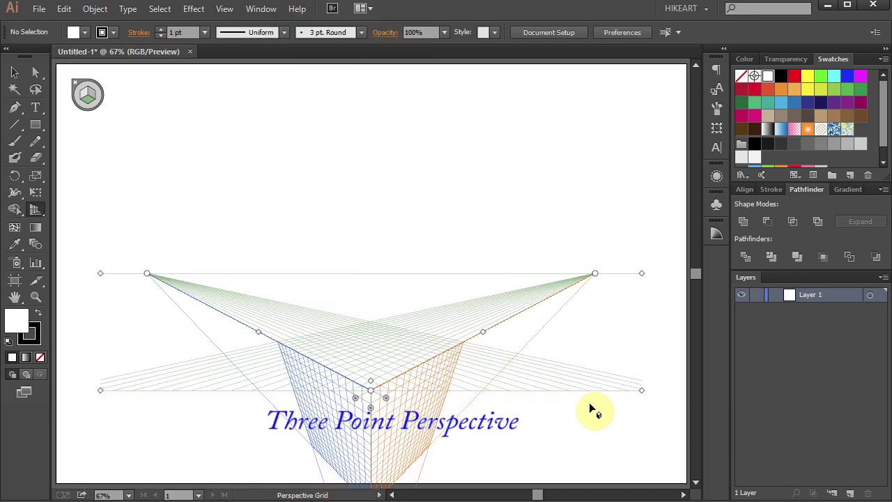
left_click_drag(643, 392, 644, 240)
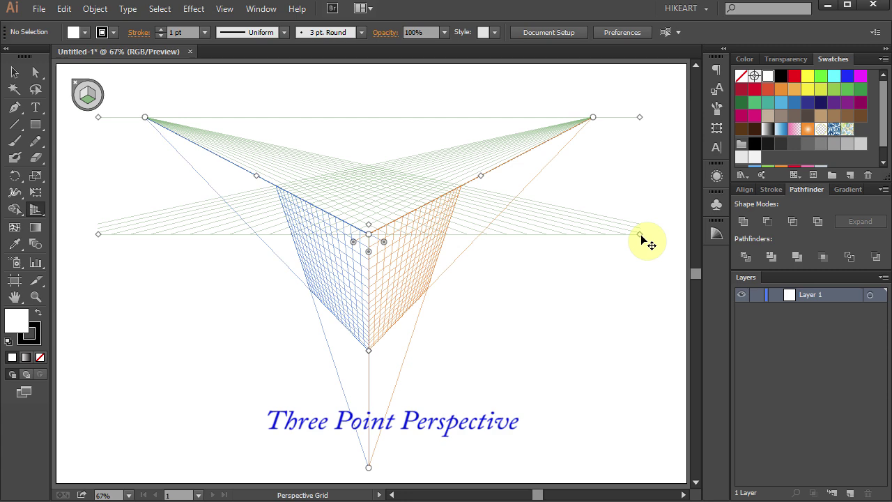
Reapply the two-point preset, lower the vertical planes' top and move the right vanishing point inward.
left_click(224, 8)
mouse_move(262, 445)
left_click(265, 498)
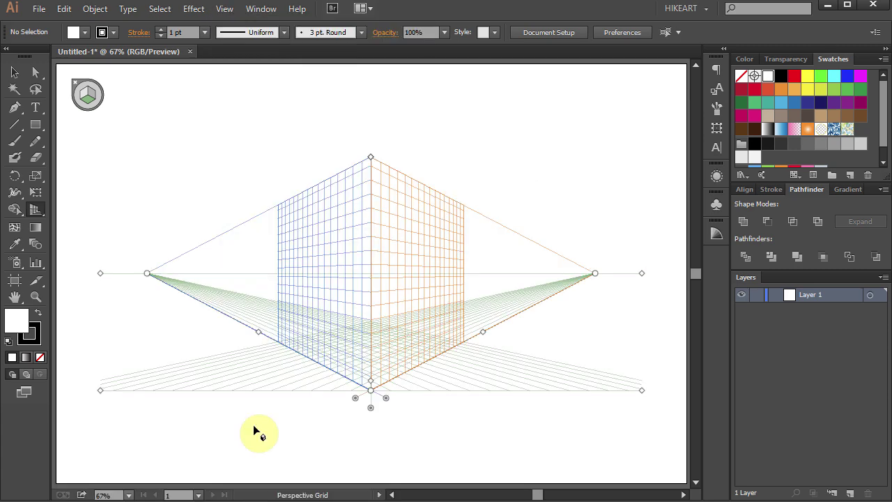
left_click_drag(371, 159, 371, 261)
left_click_drag(371, 381, 393, 377)
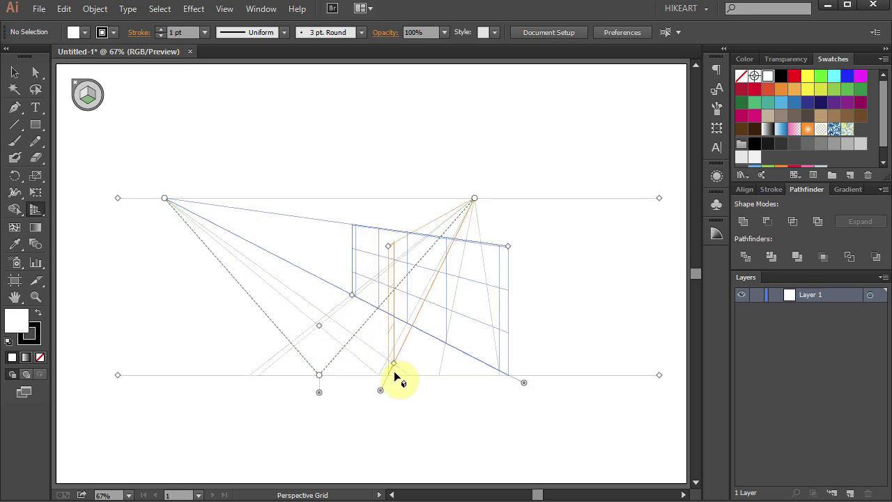
Restore the [2P-Normal View] grid, then draw the orange right-plane panel and a ground-plane top face.
left_click(225, 9)
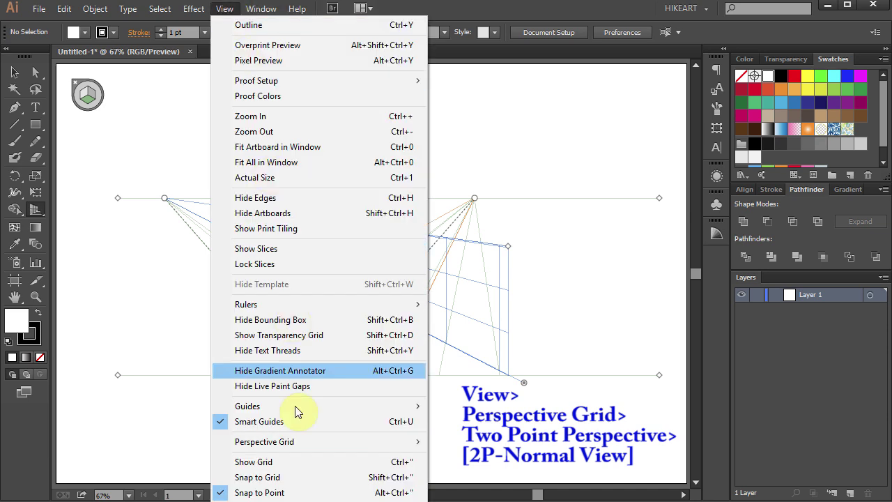
mouse_move(307, 441)
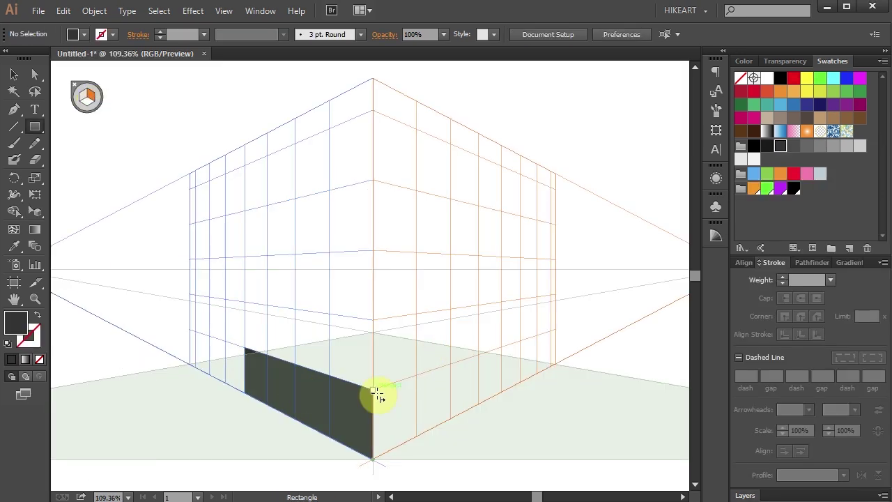
left_click_drag(379, 394, 500, 390)
key("2")
left_click_drag(244, 346, 501, 346)
Draw dark panels on the left plane and a green right-plane panel, then copy the green panel higher.
left_click_drag(244, 250, 374, 320)
left_click(792, 189)
left_click_drag(373, 251, 500, 319)
key("shift+v")
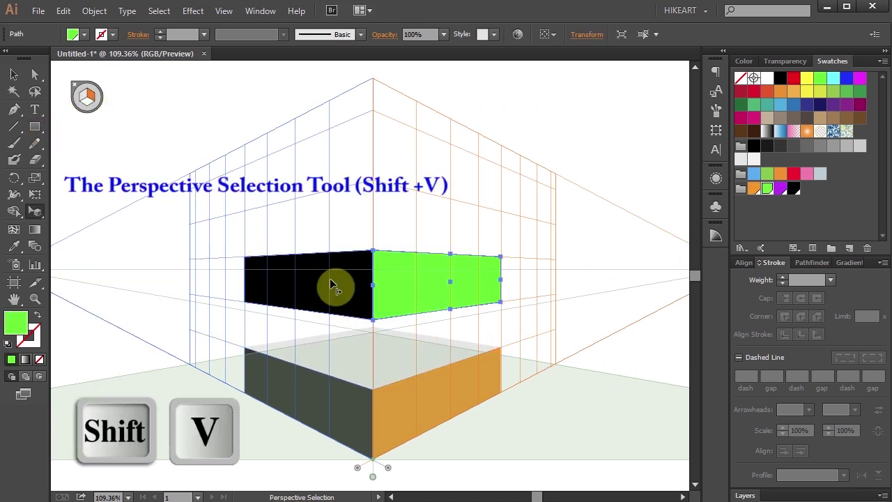
key("3")
left_click_drag(244, 209, 373, 111)
left_click_drag(417, 279, 428, 188)
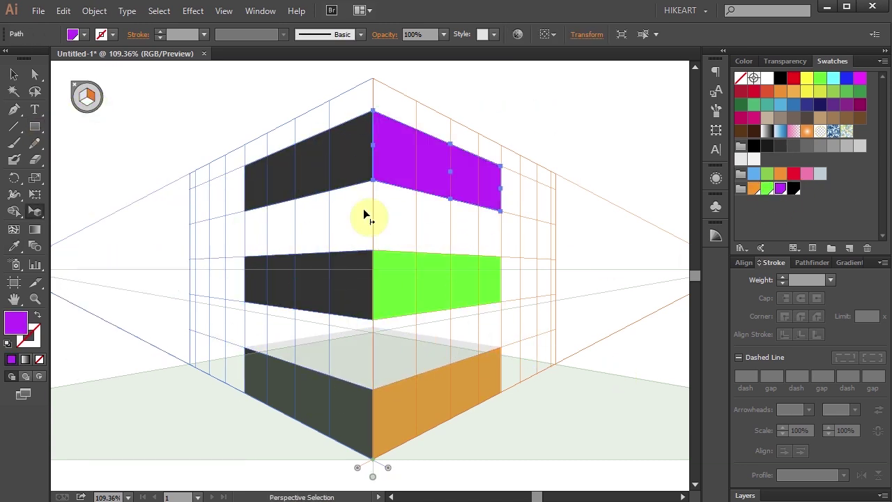